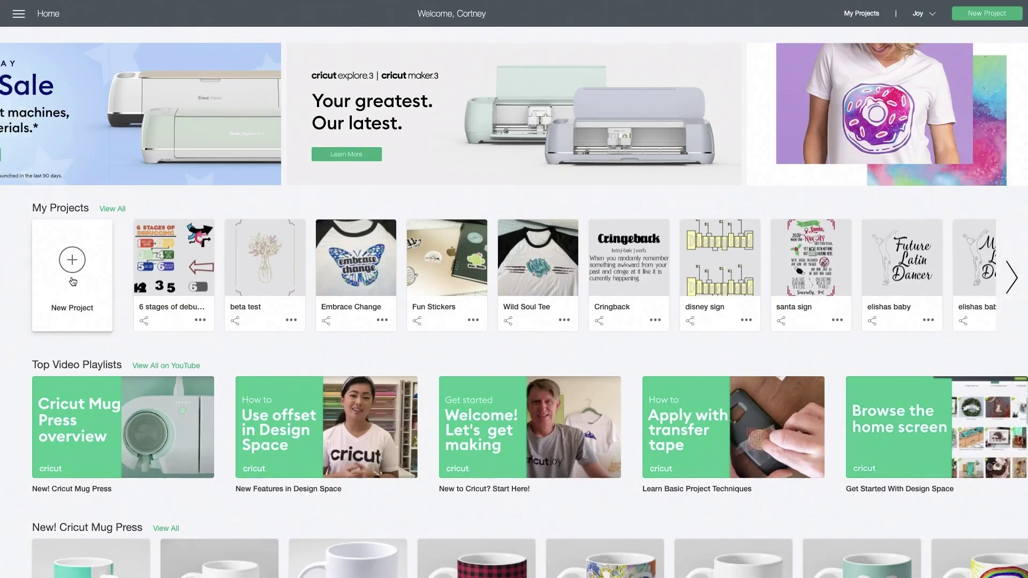
# Start a new project and filter images to Cricut Access Cut + Draw designs
pyautogui.click(70, 274)
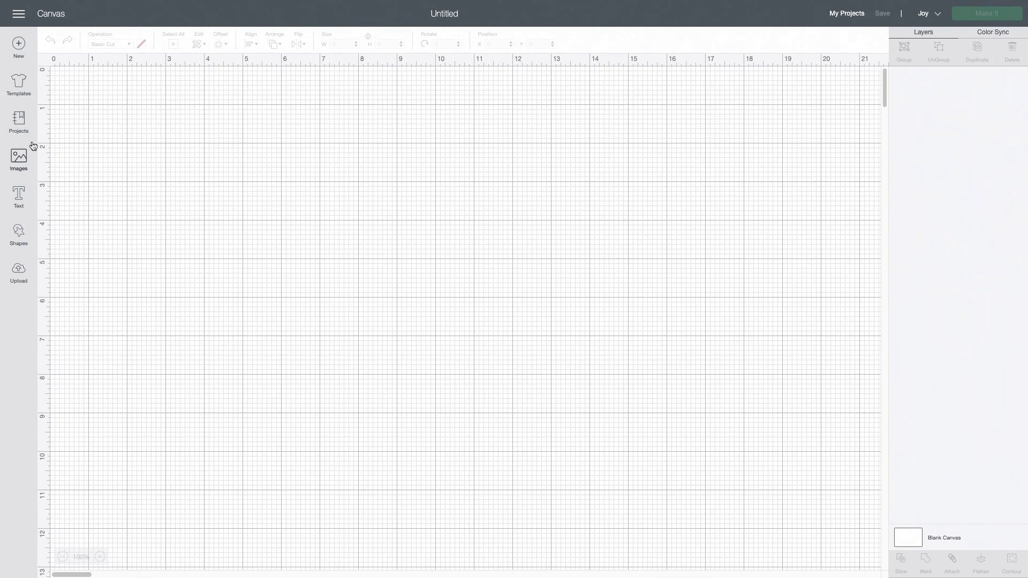
pyautogui.click(17, 160)
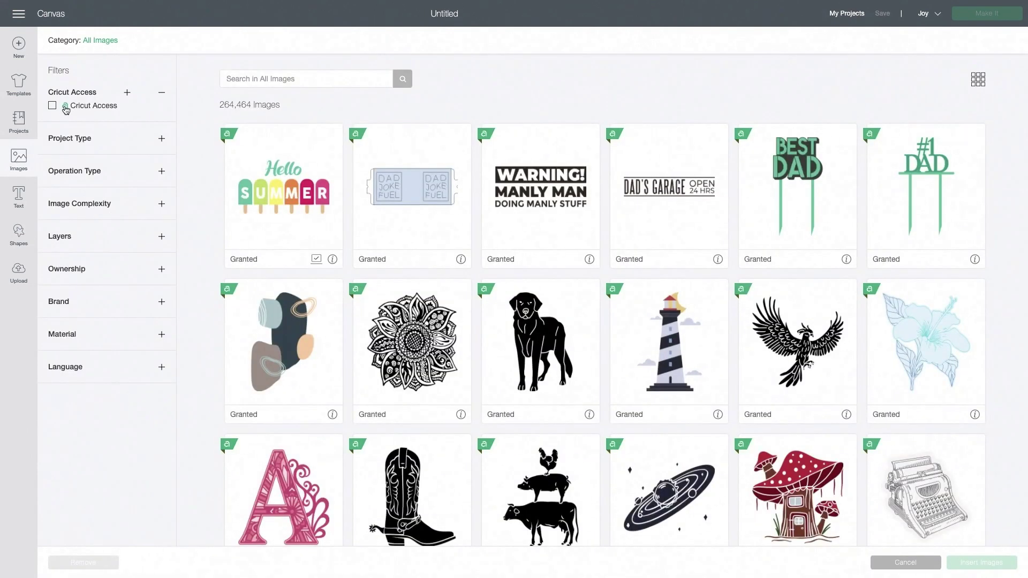
pyautogui.click(54, 106)
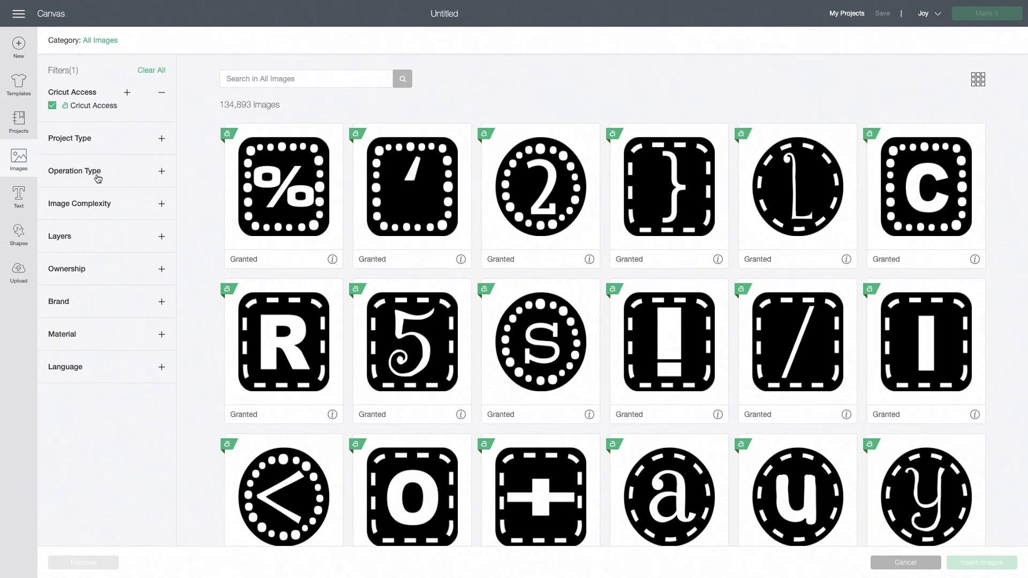
pyautogui.click(97, 178)
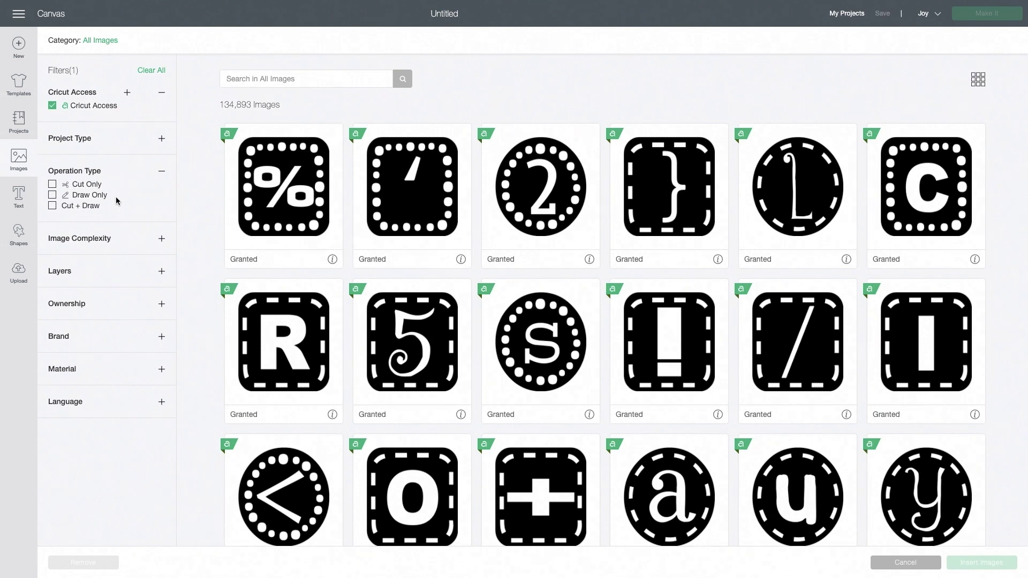
pyautogui.click(54, 205)
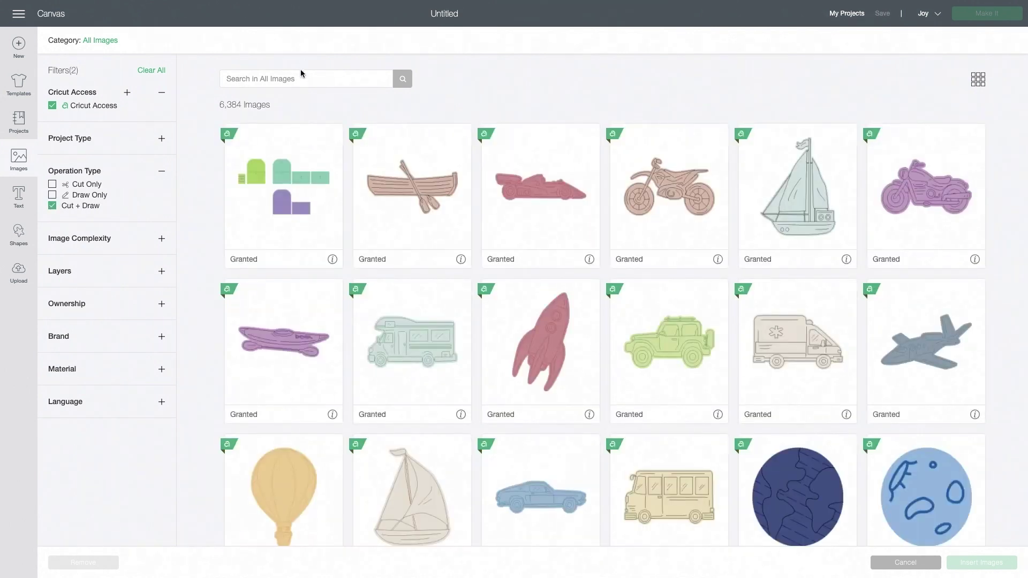
# Search images for 'tag' and pick the FOR YOU gift tag
pyautogui.click(299, 78)
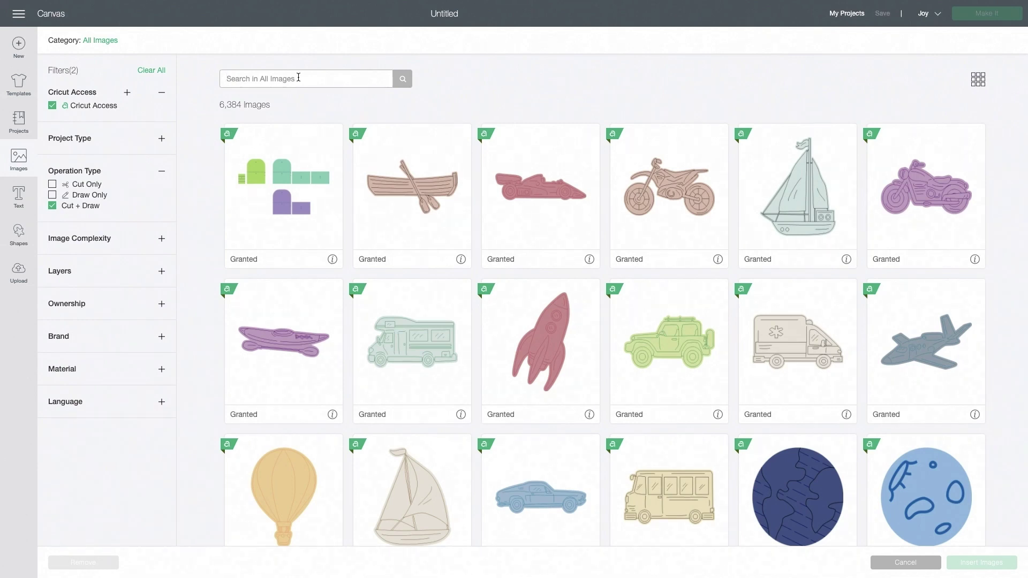
pyautogui.write('tag')
pyautogui.press('Return')
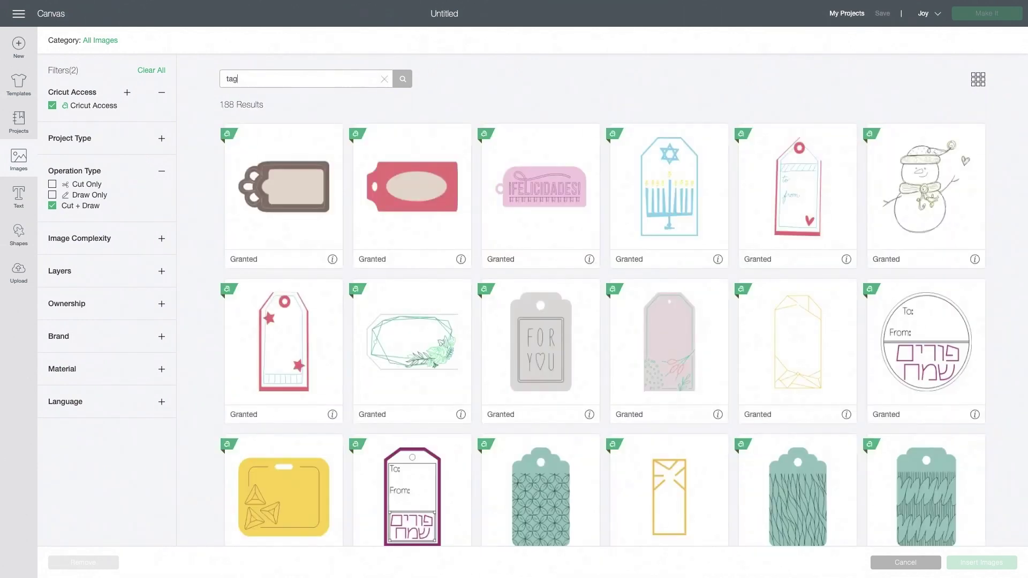
pyautogui.click(547, 323)
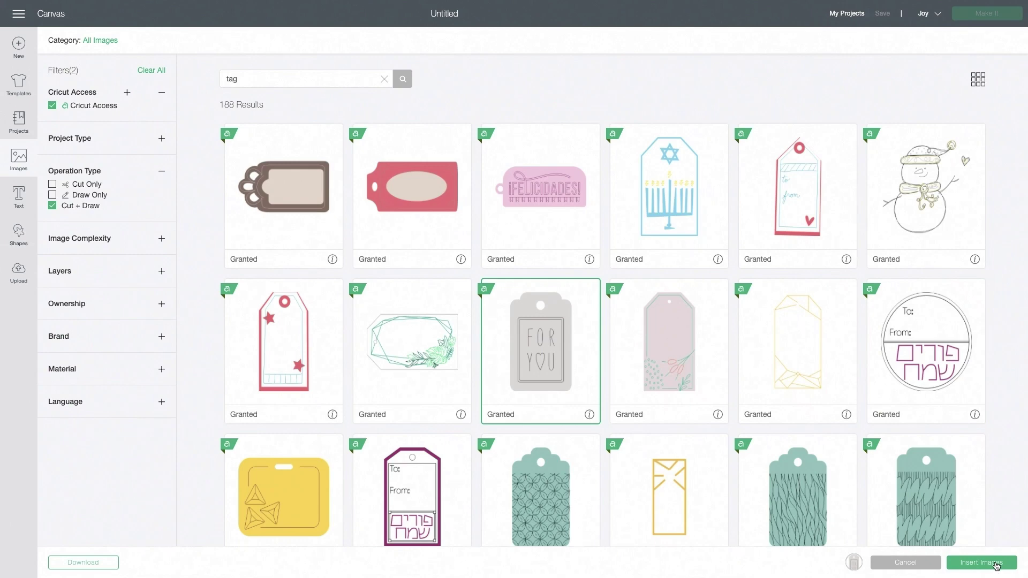
# Insert the FOR YOU tag onto the canvas and select its Pen layer
pyautogui.click(997, 566)
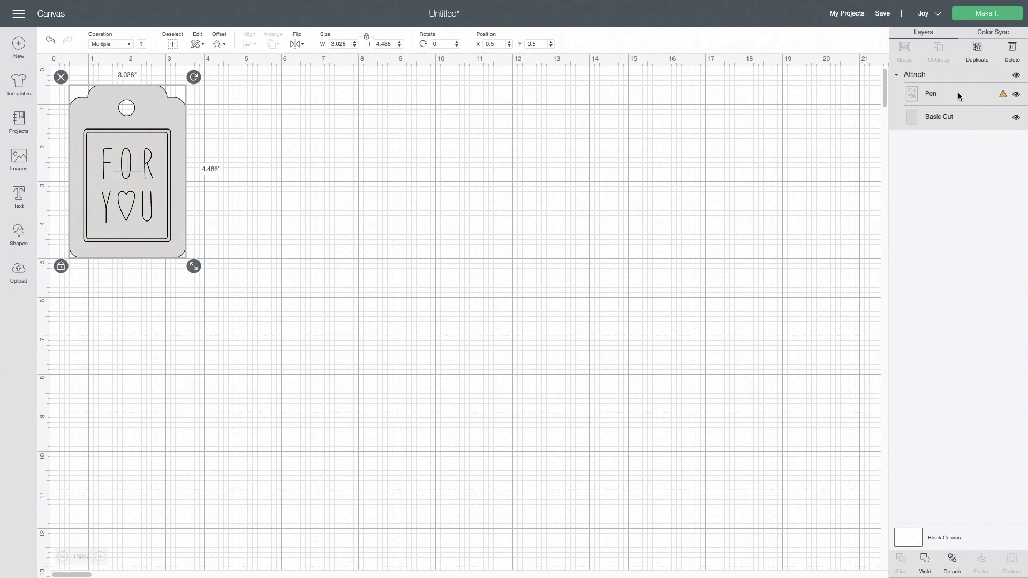
pyautogui.click(959, 92)
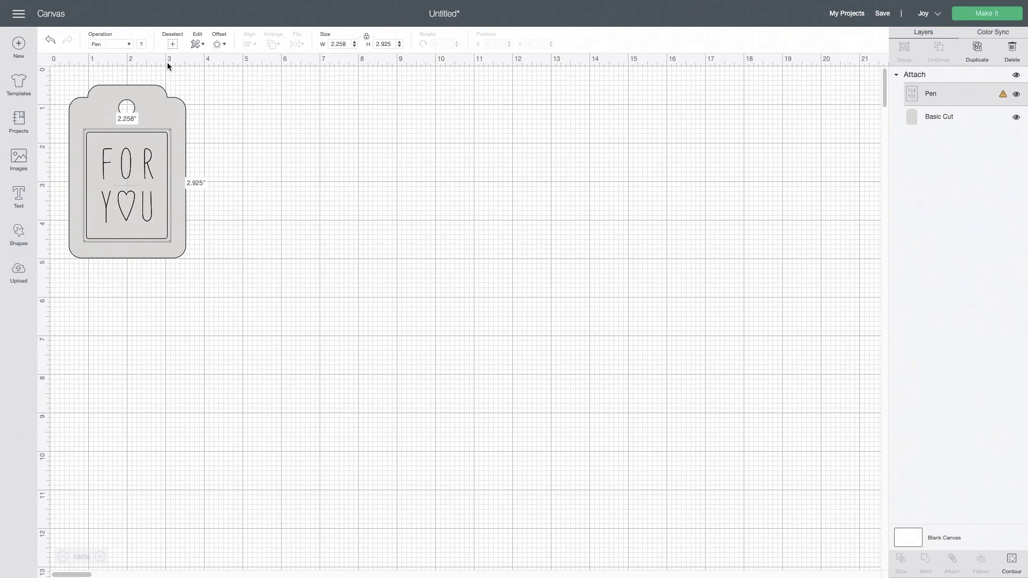
# Change the lettering layer's operation from Pen to Foil with Purple colour
pyautogui.click(130, 46)
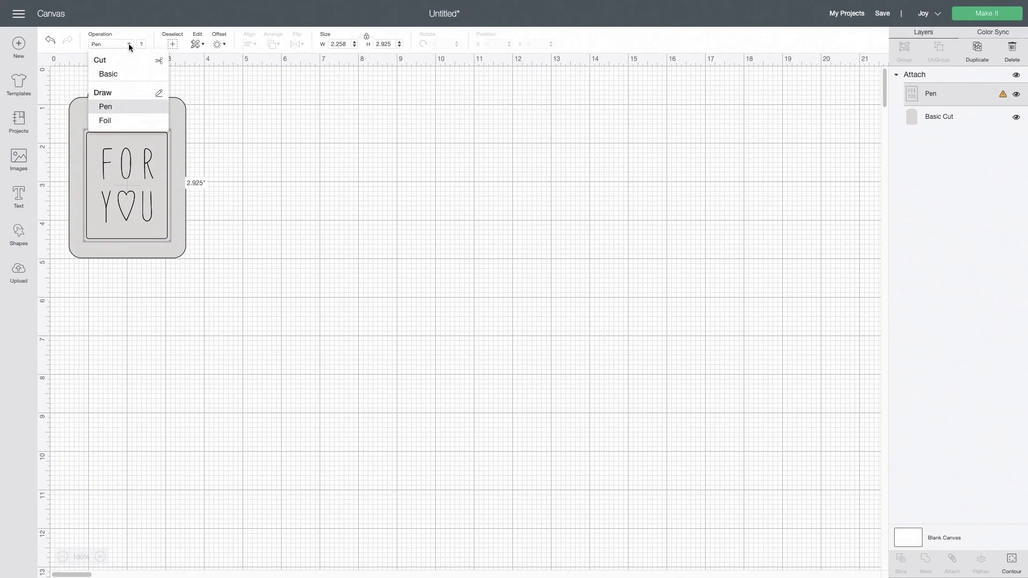
pyautogui.click(126, 125)
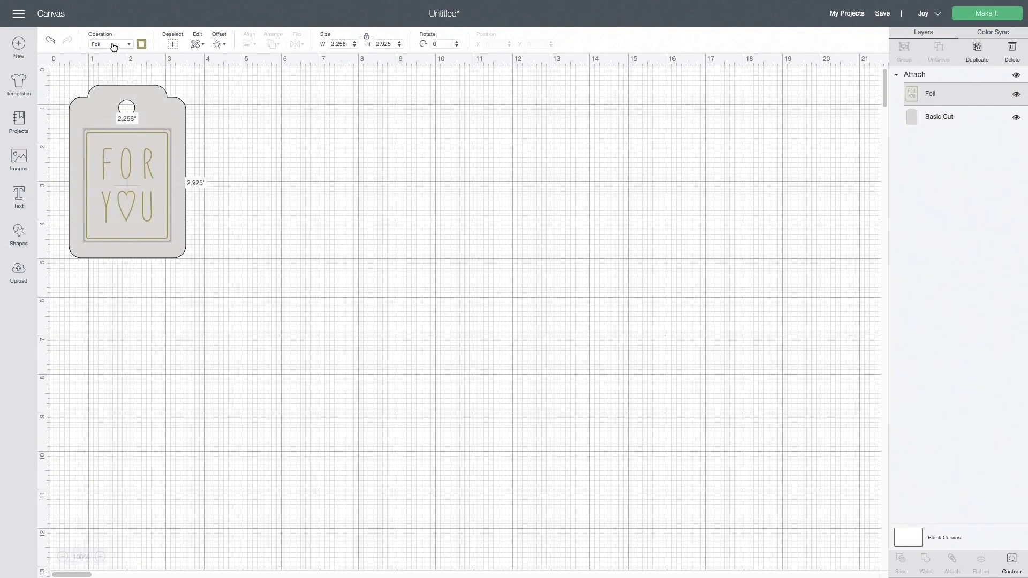
pyautogui.click(142, 44)
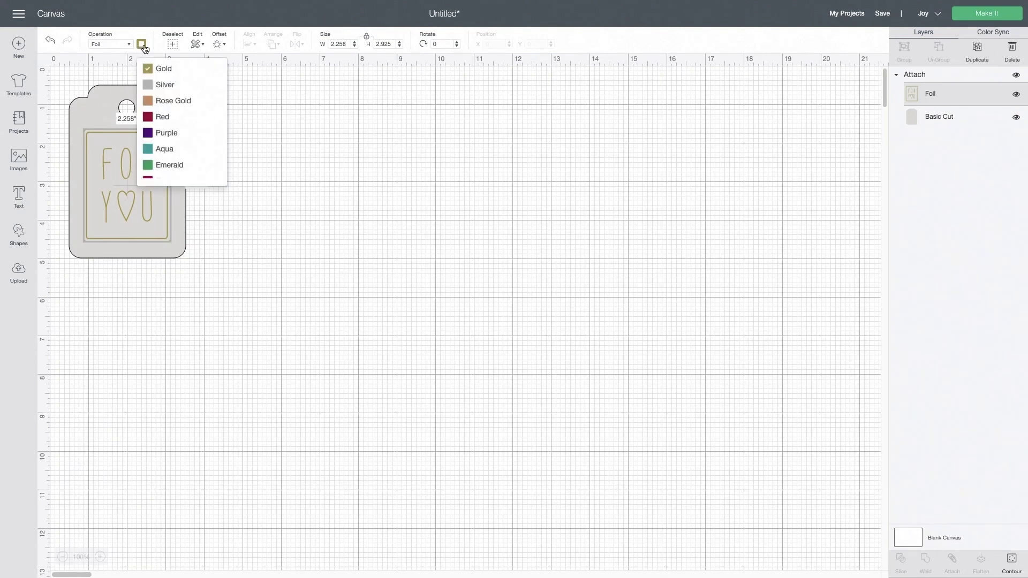
pyautogui.click(172, 133)
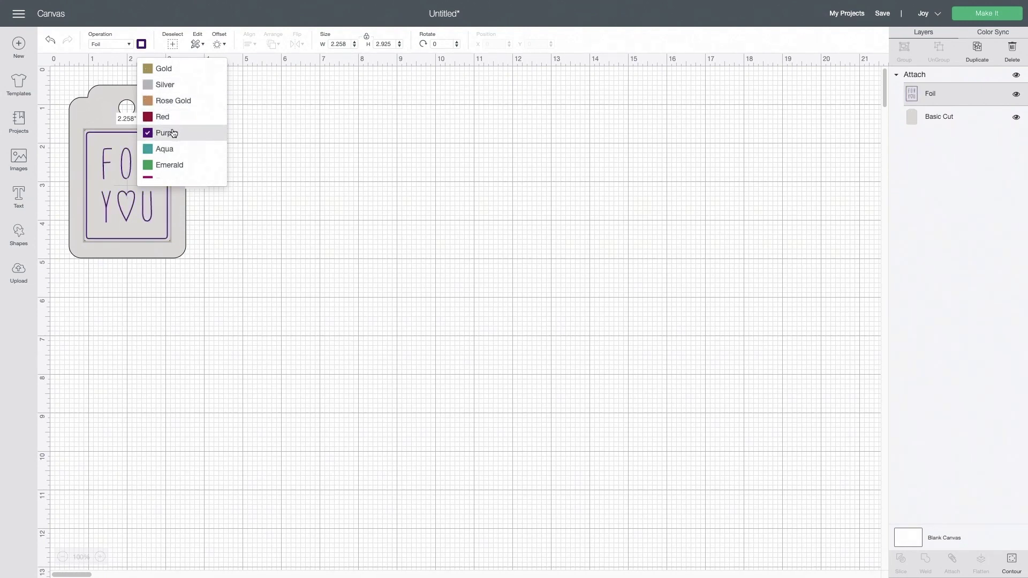
pyautogui.click(298, 148)
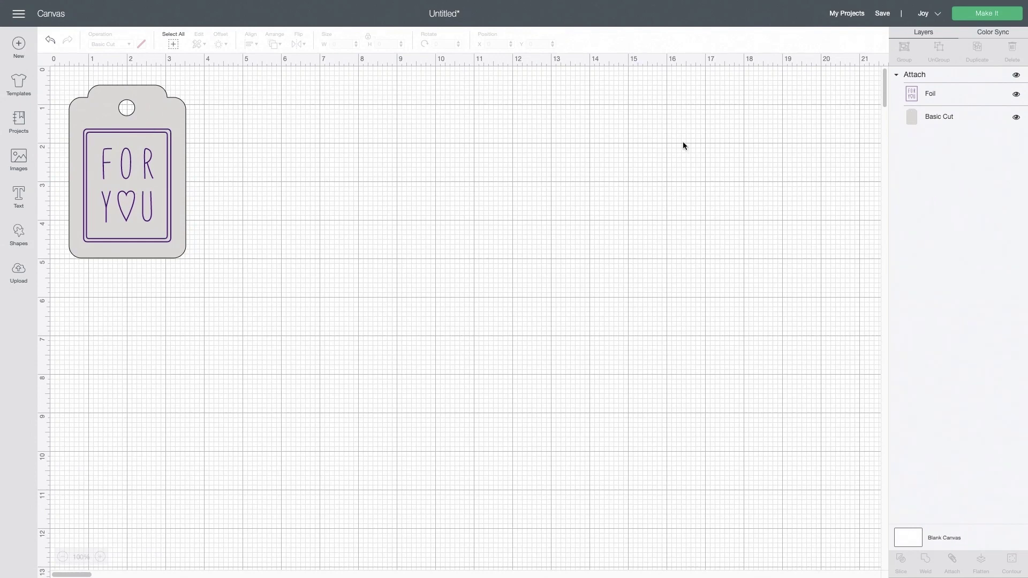
# Load the tag On Mat and nudge it right and down on the mat
pyautogui.click(993, 18)
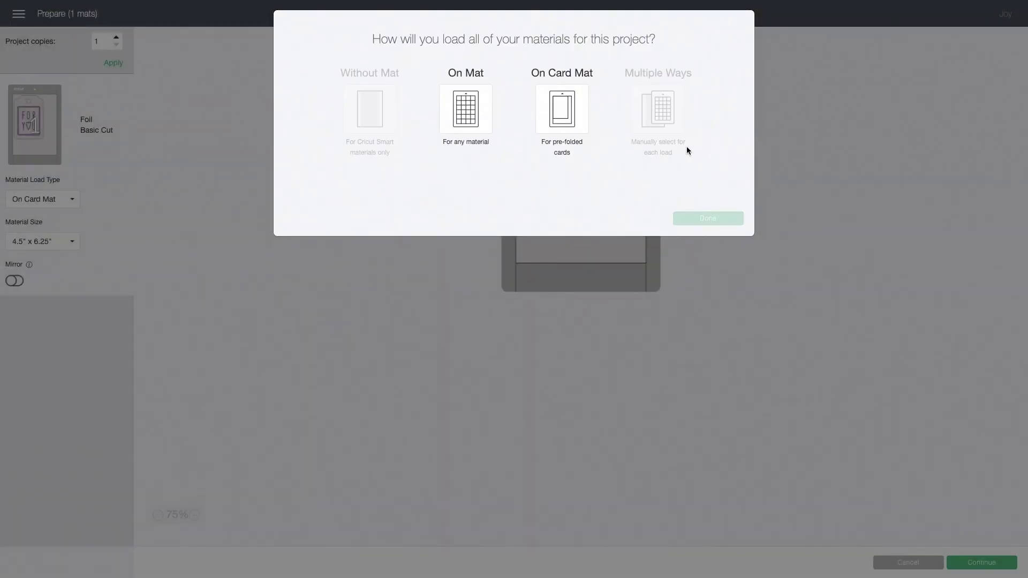
pyautogui.click(475, 105)
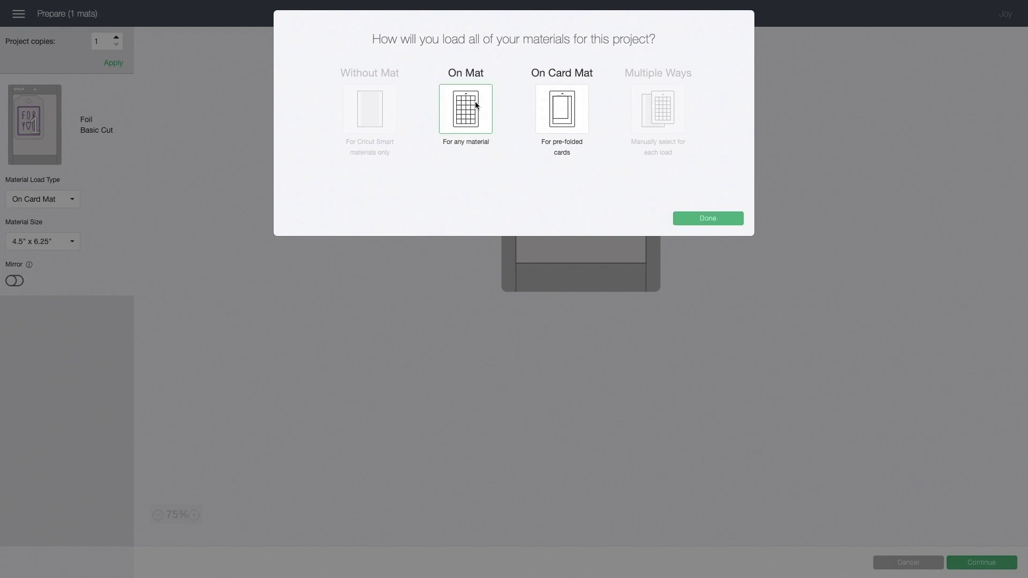
pyautogui.click(709, 221)
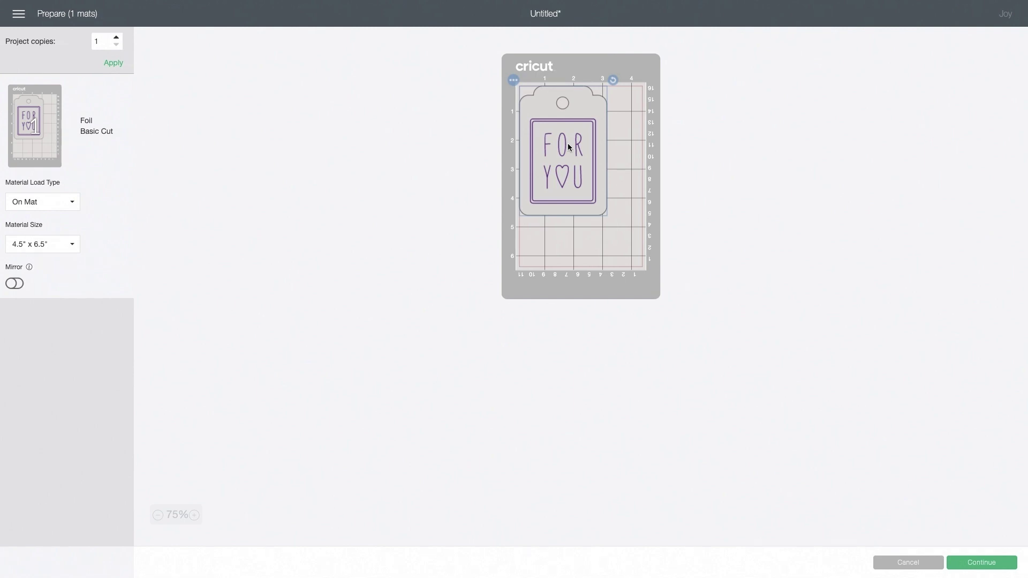
pyautogui.moveTo(568, 146); pyautogui.dragTo(585, 157)
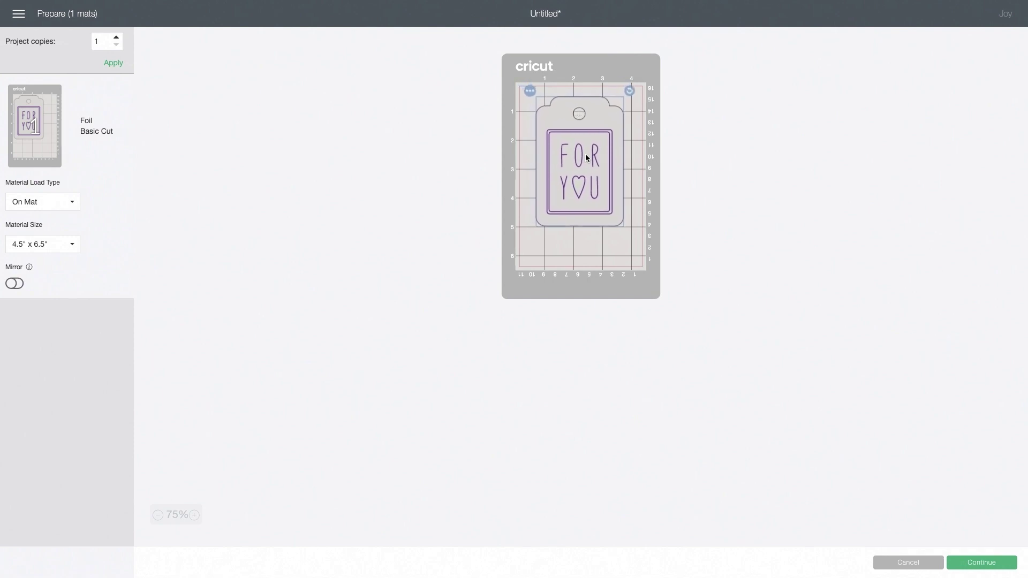